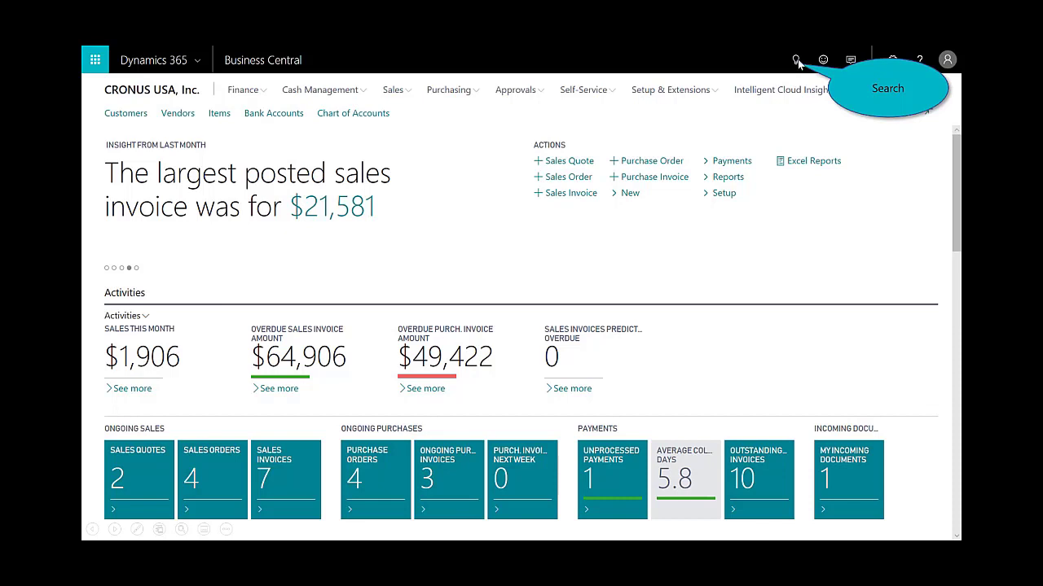
# Find Companies through Tell Me, open the Companies list and launch Create New Company
pyautogui.click(796, 60)
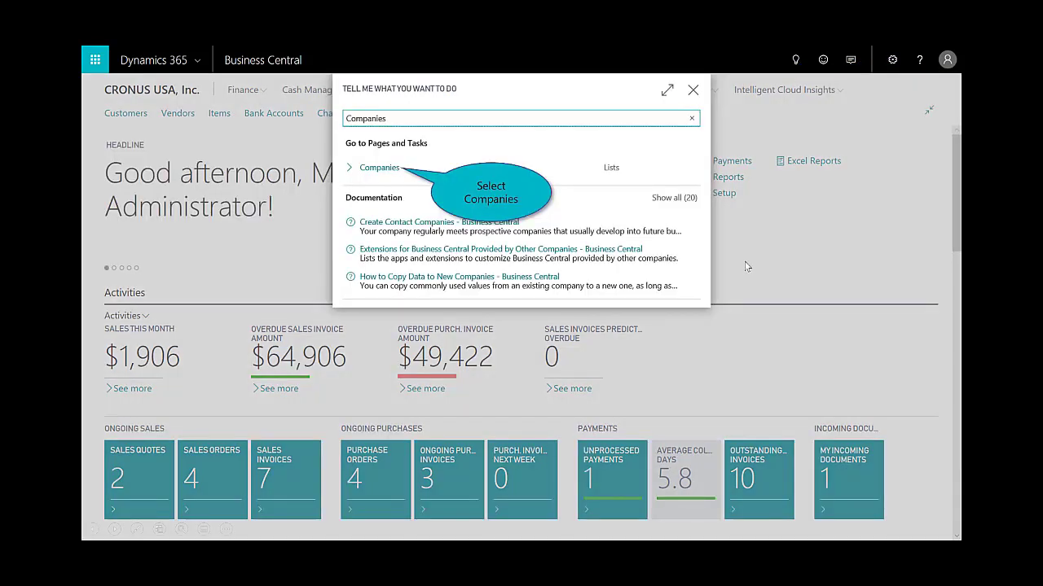
pyautogui.click(378, 167)
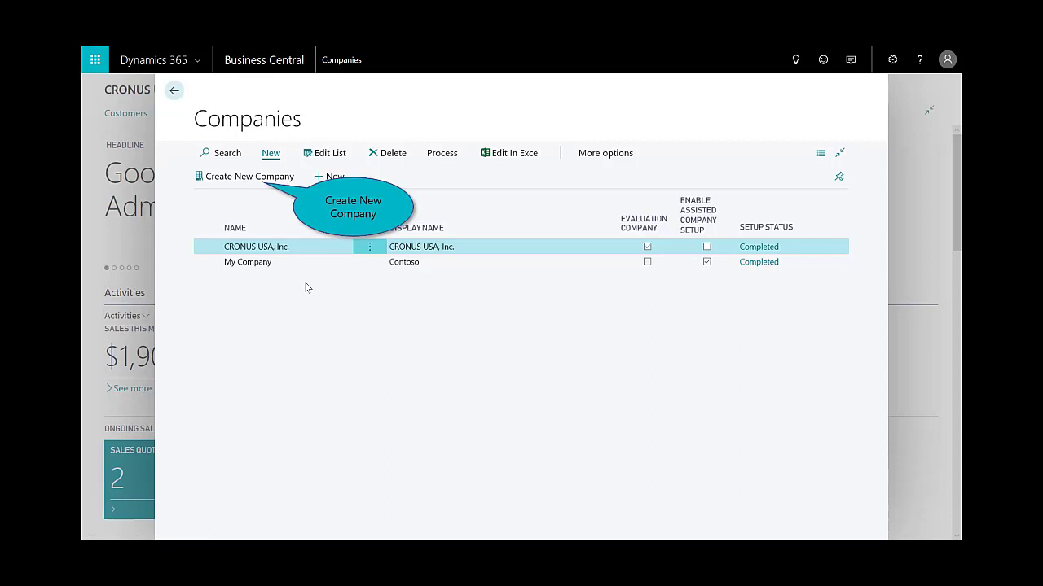
pyautogui.click(231, 182)
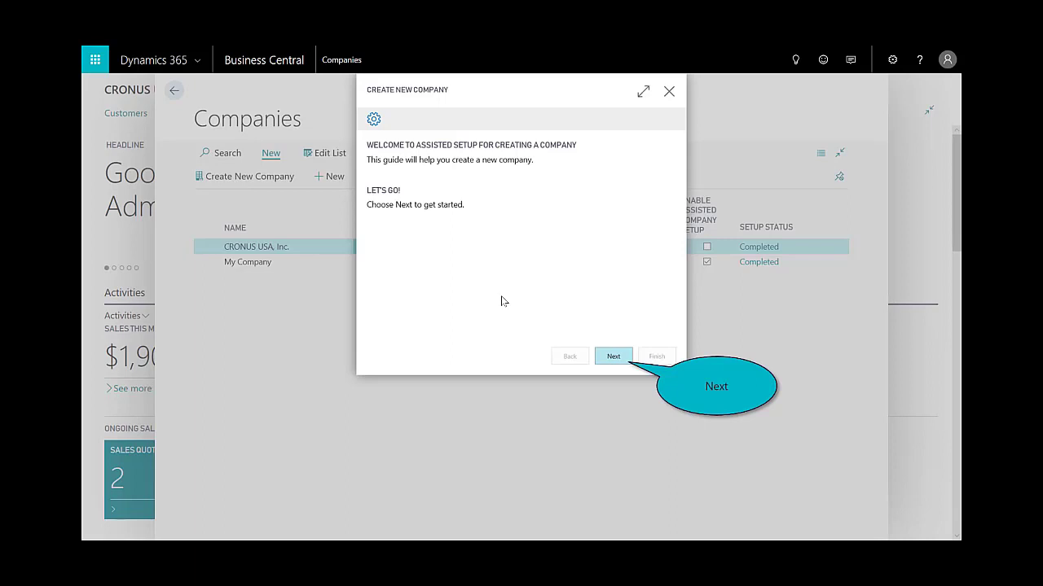
# Name the company 'CRONUS USA, Inc. - Company 1', keep Production - Setup Data Only, and skip user management
pyautogui.click(613, 357)
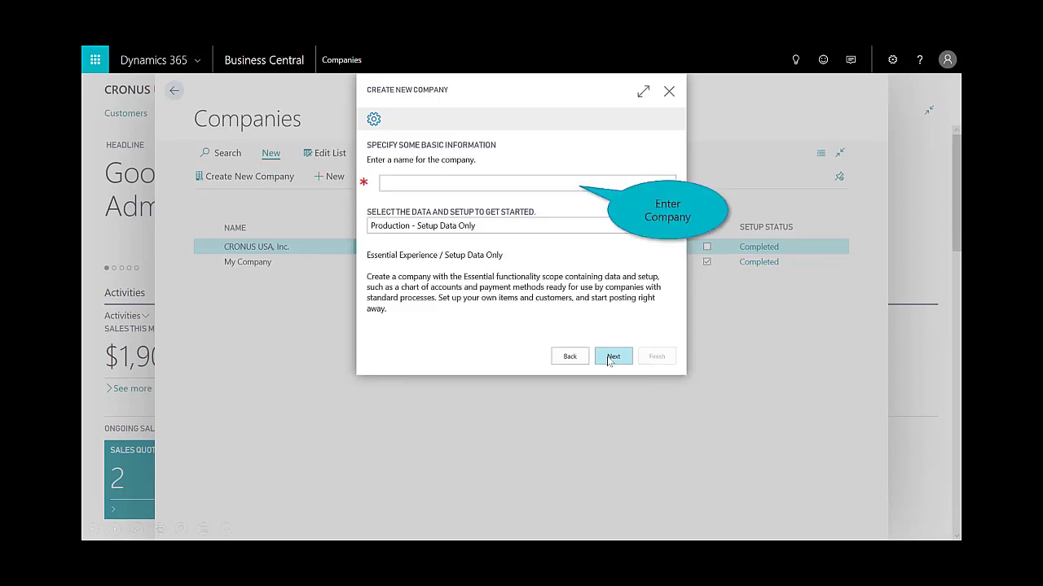
pyautogui.write('CRONUS USA, Inc. - Company 1')
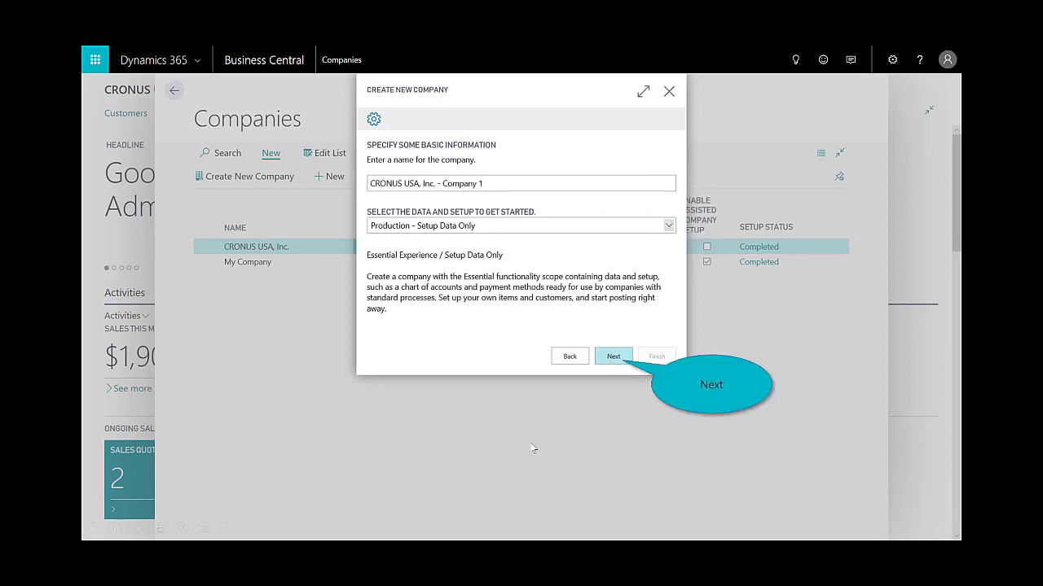
pyautogui.click(613, 359)
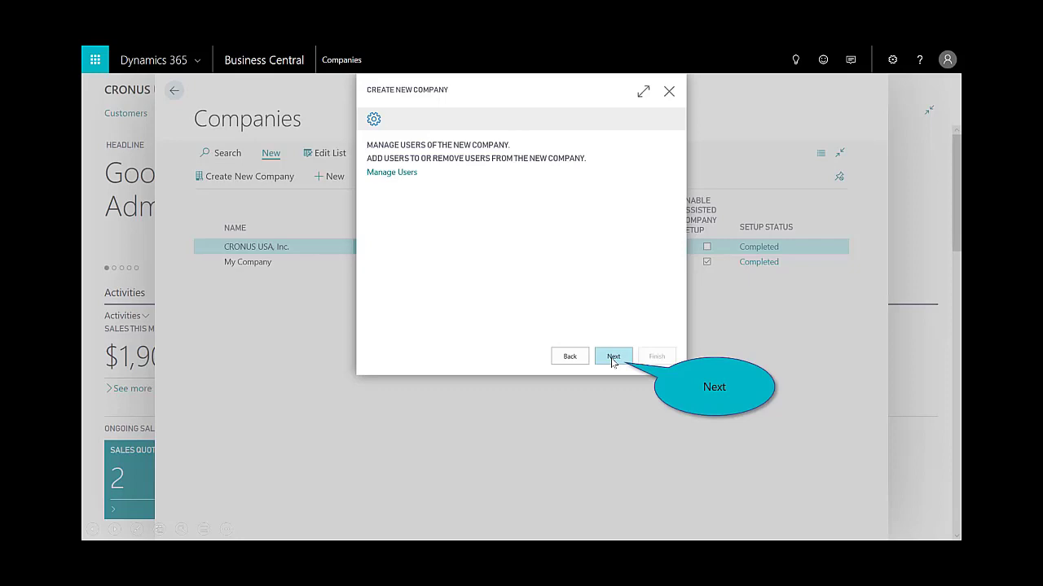
pyautogui.click(613, 358)
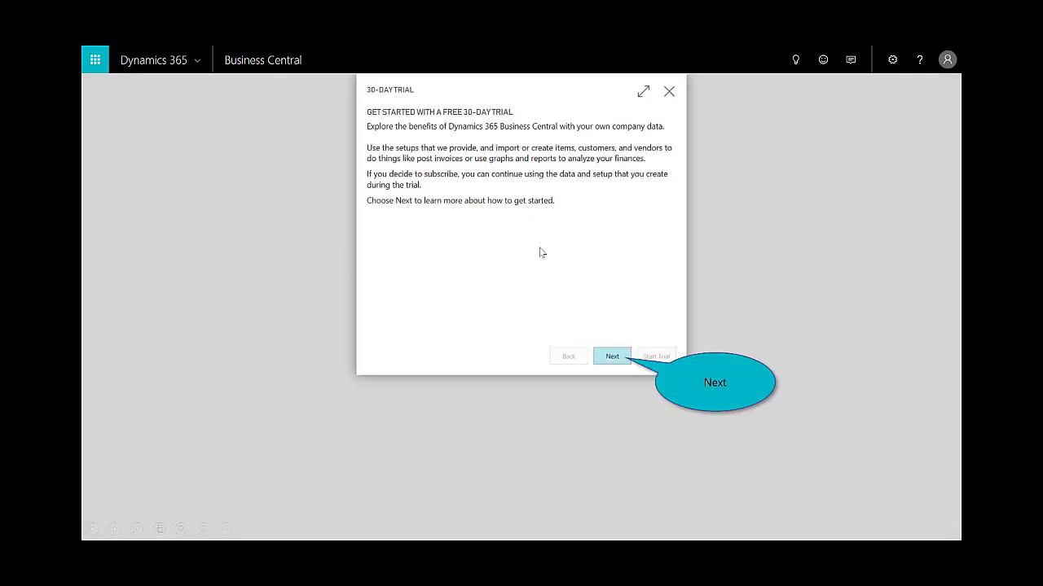
# Accept the Terms & Conditions and start the 30-day trial, moving on to the address details
pyautogui.click(612, 357)
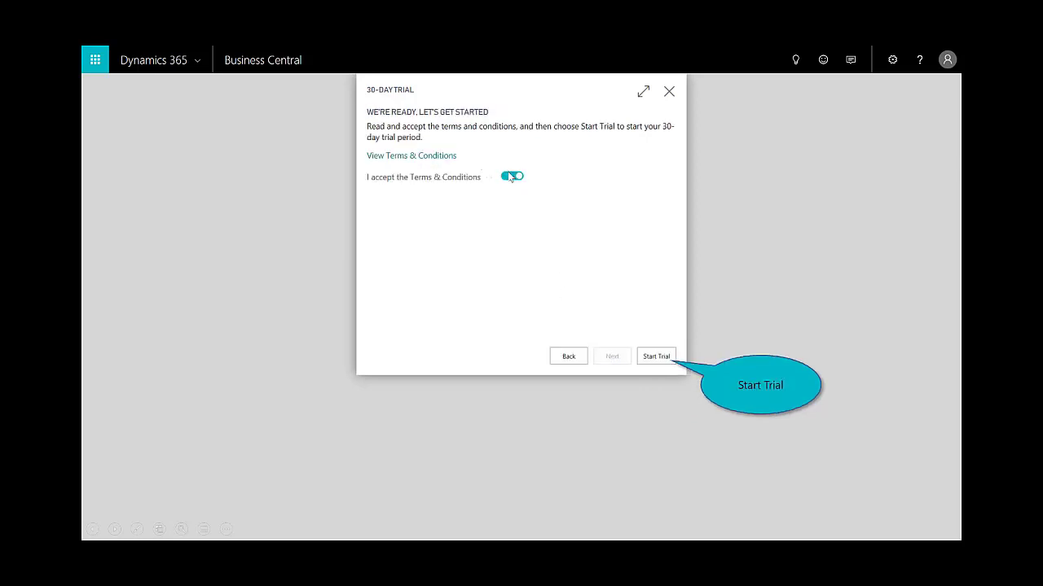
pyautogui.click(661, 361)
pyautogui.click(613, 357)
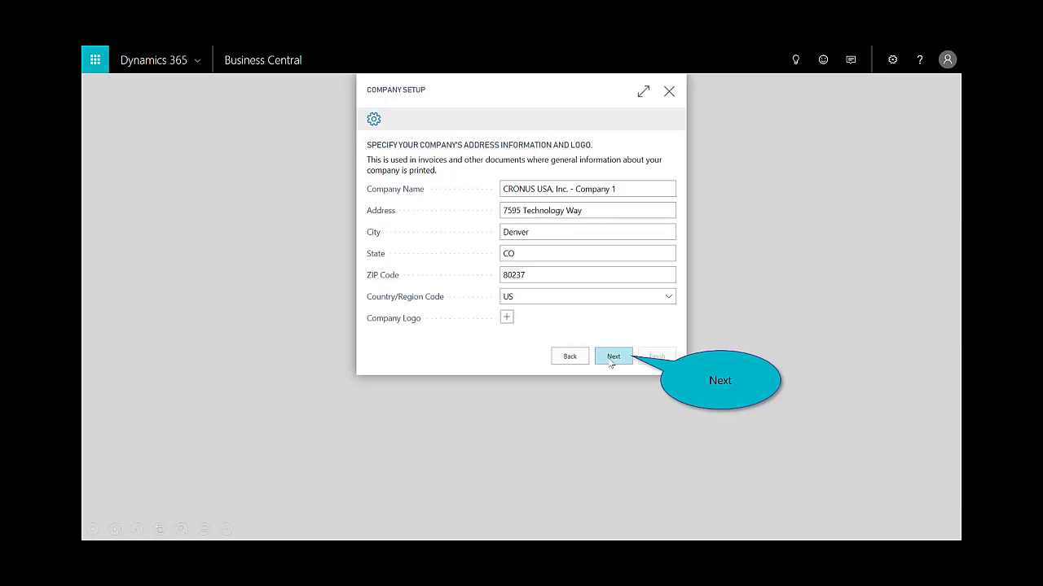
# Accept the address and contact details, keep bank feed on, then cancel linking a Chase account
pyautogui.click(613, 359)
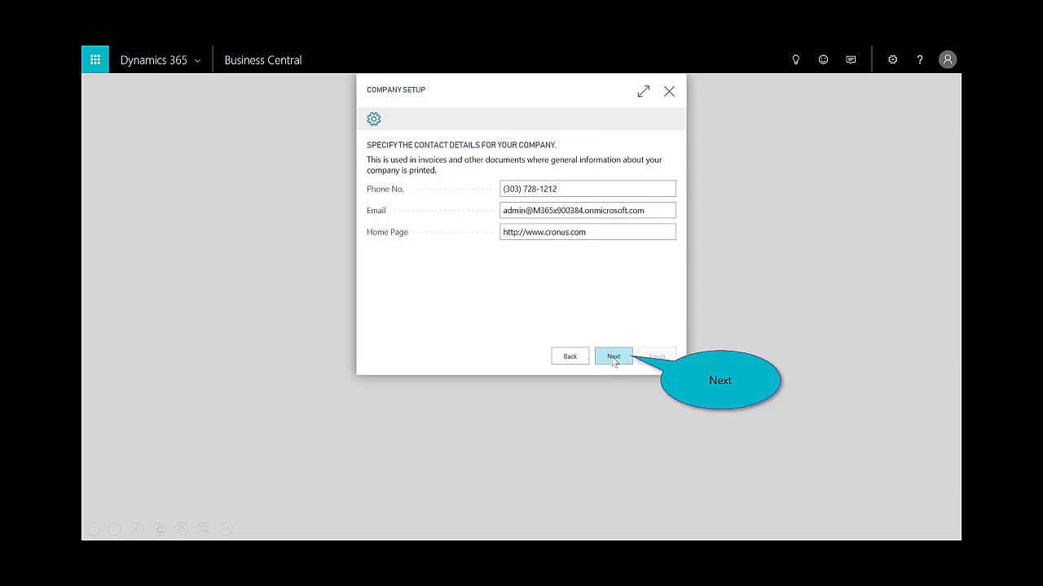
pyautogui.click(613, 358)
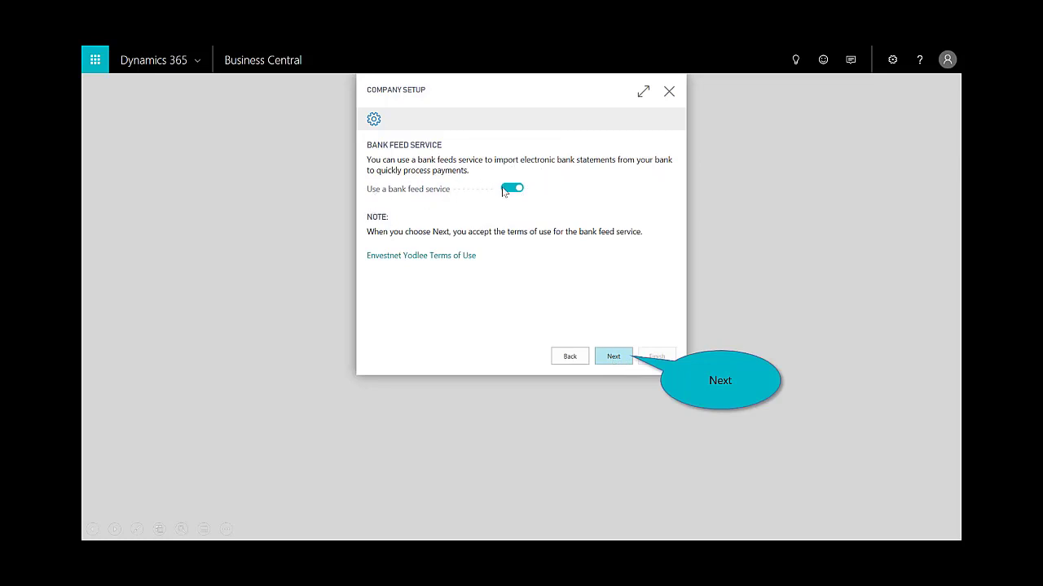
pyautogui.click(616, 360)
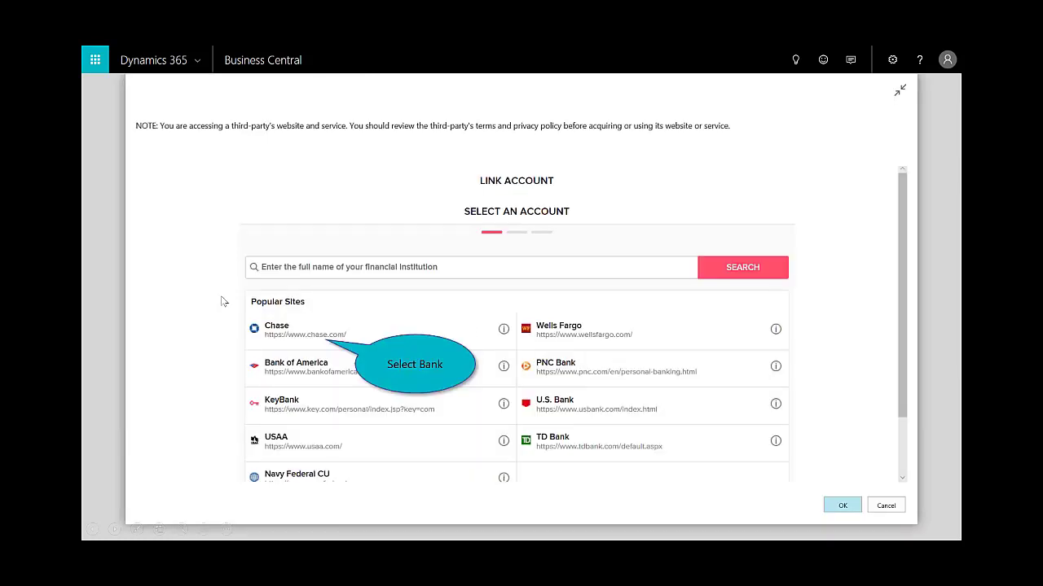
pyautogui.click(301, 340)
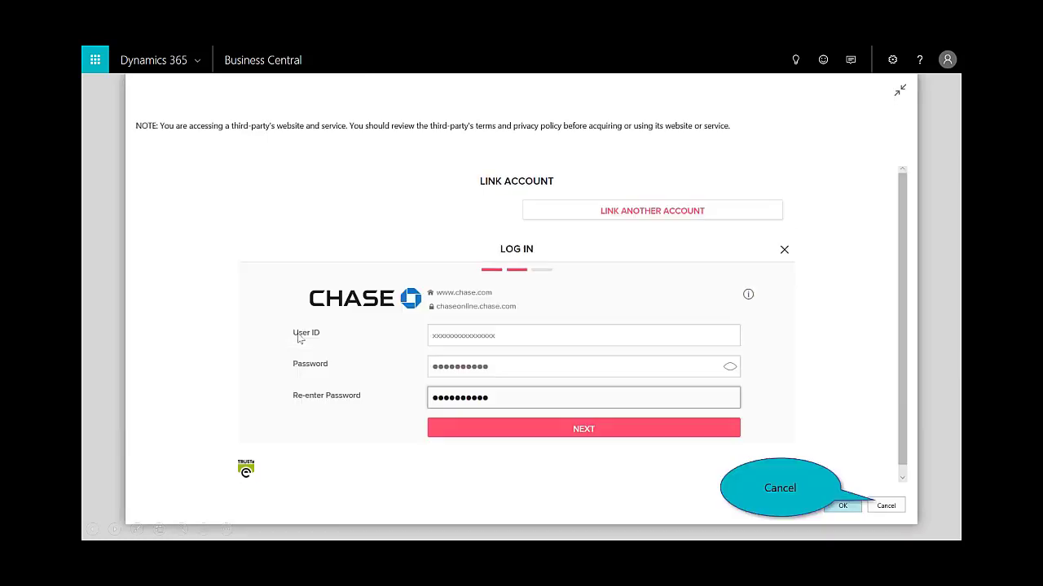
pyautogui.click(885, 506)
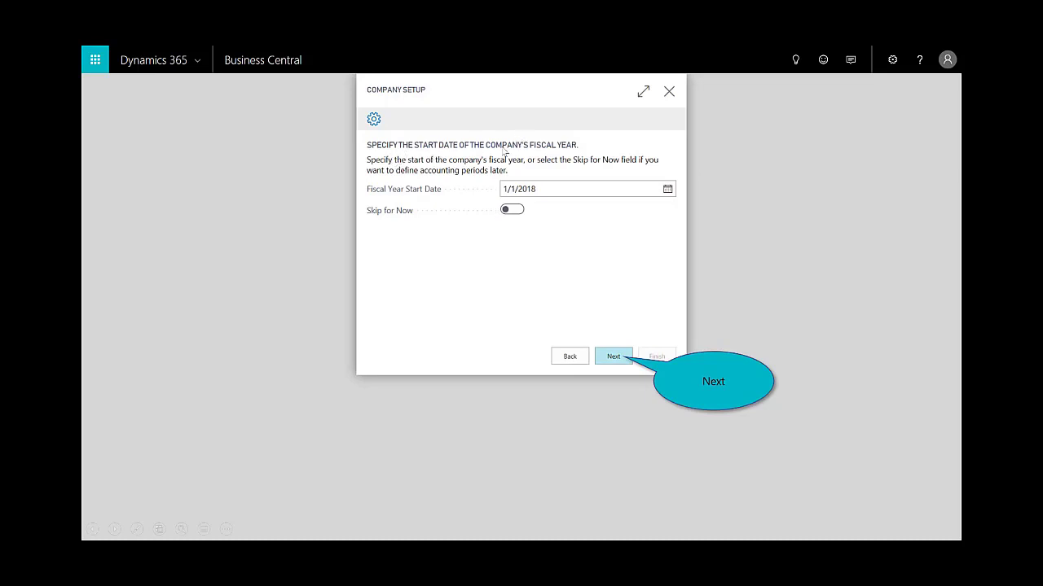
# Keep the 1/1/2018 fiscal year start and FIFO costing method, then finish Company Setup
pyautogui.click(613, 358)
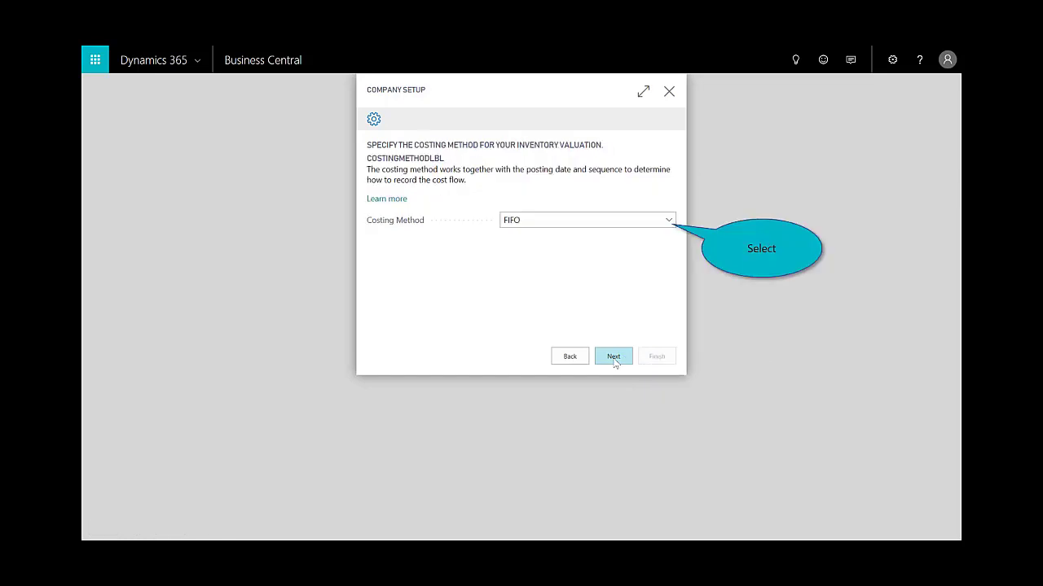
pyautogui.click(668, 221)
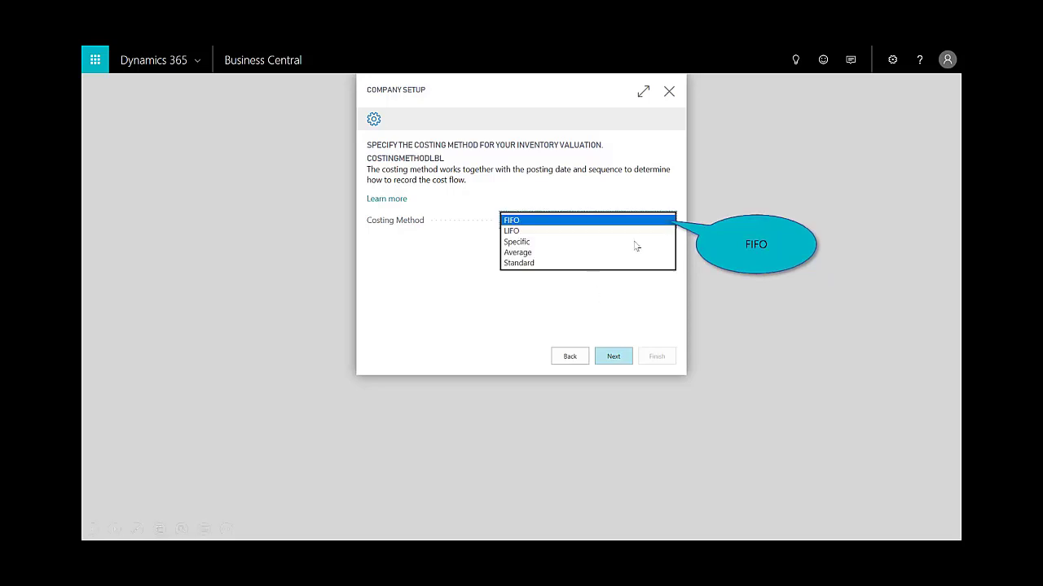
pyautogui.click(509, 223)
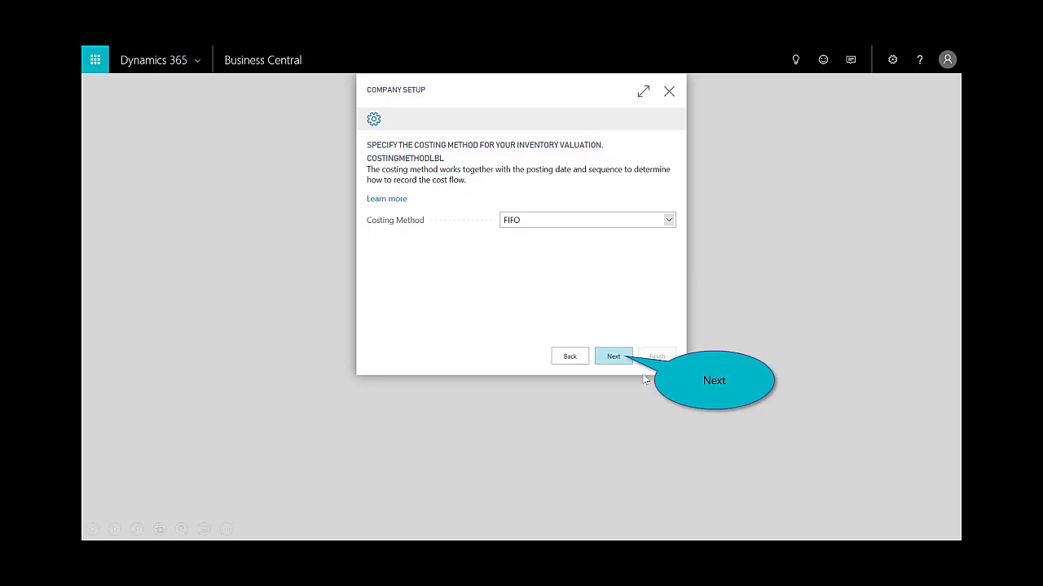
pyautogui.click(615, 356)
pyautogui.click(644, 361)
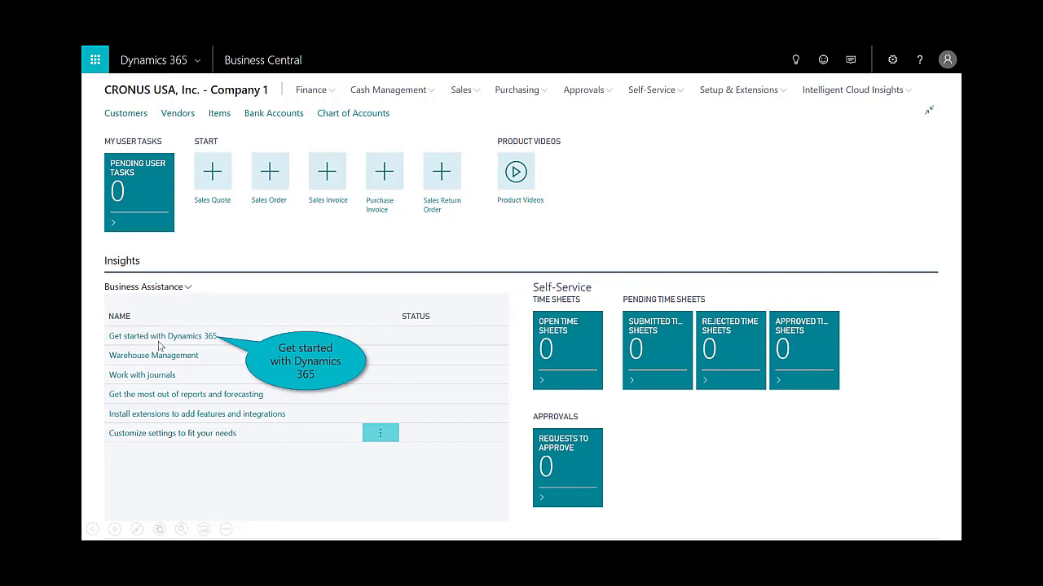
# Open Setup and Help Resources from the 'Get started with Dynamics 365' link
pyautogui.click(166, 342)
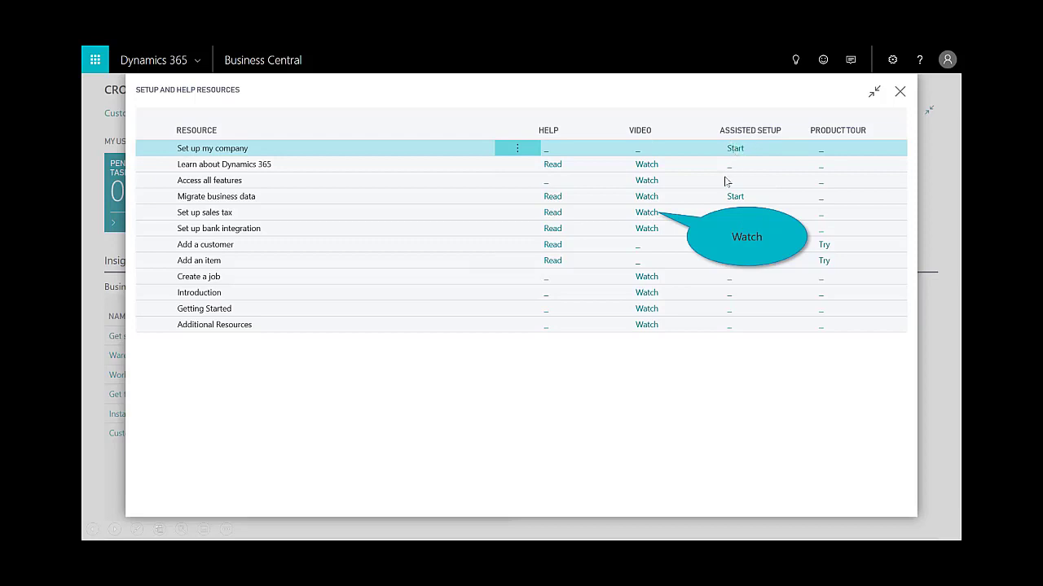
# Play the introductory video for Migrate business data
pyautogui.click(644, 213)
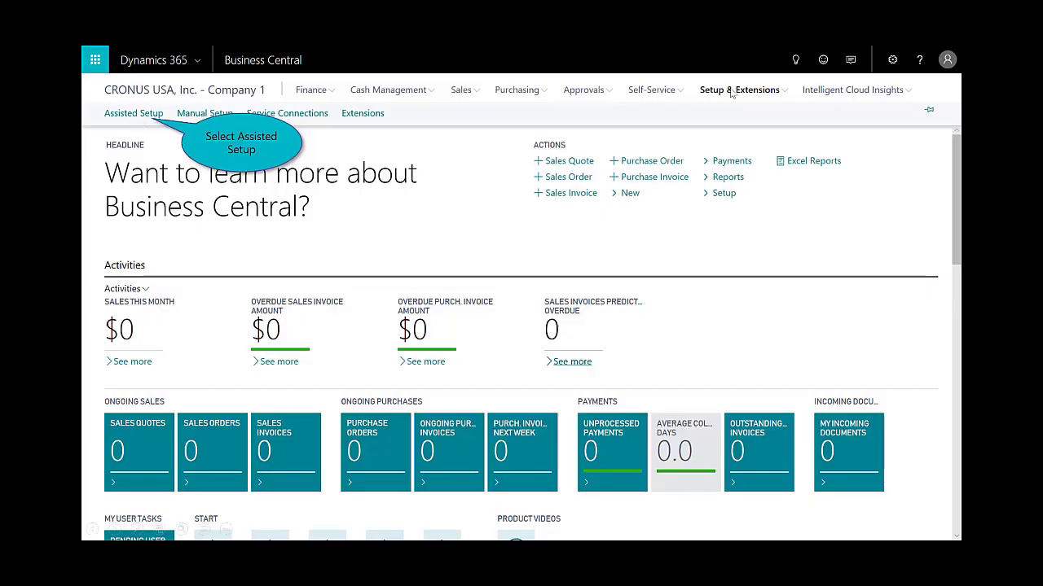
# Launch the Migrate business data guide from Assisted Setup with Import from Excel as the source
pyautogui.click(124, 117)
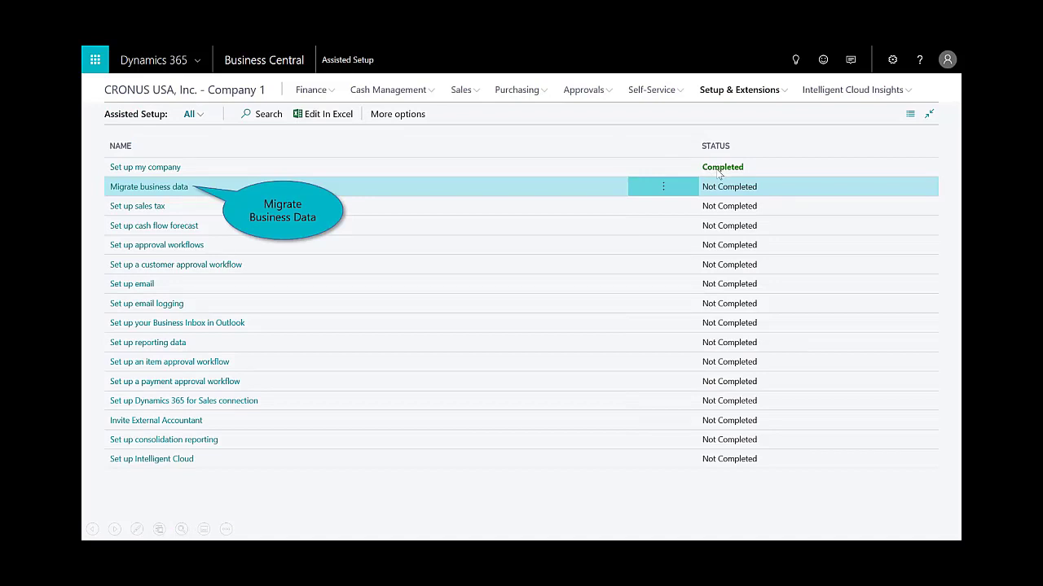
pyautogui.click(152, 189)
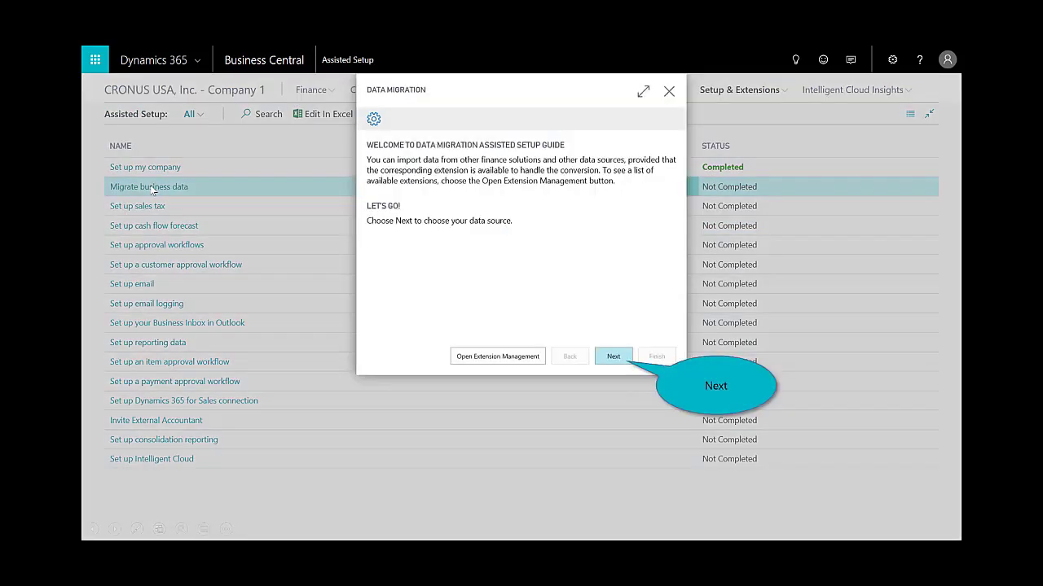
pyautogui.click(613, 358)
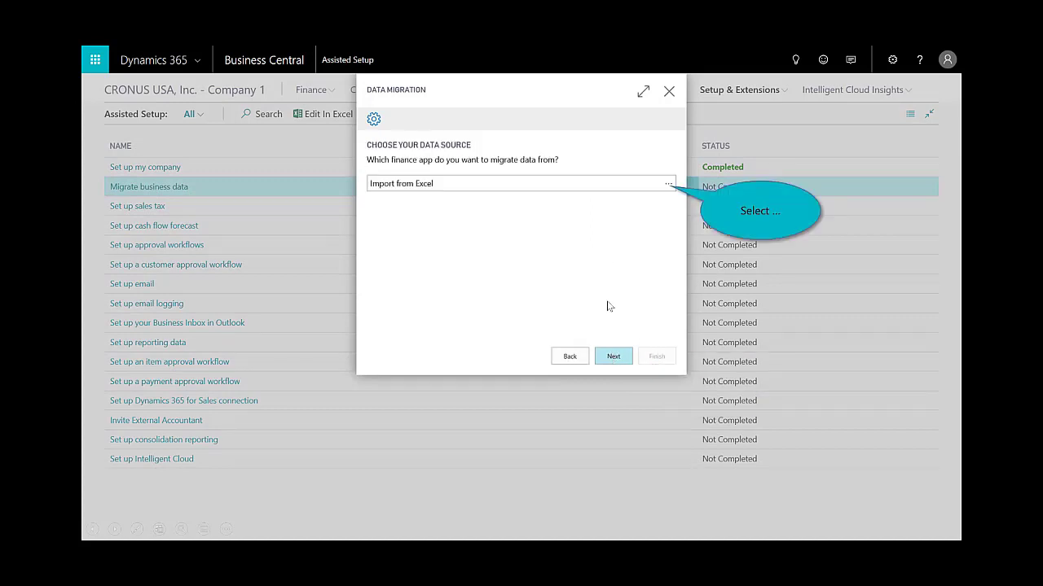
pyautogui.click(669, 185)
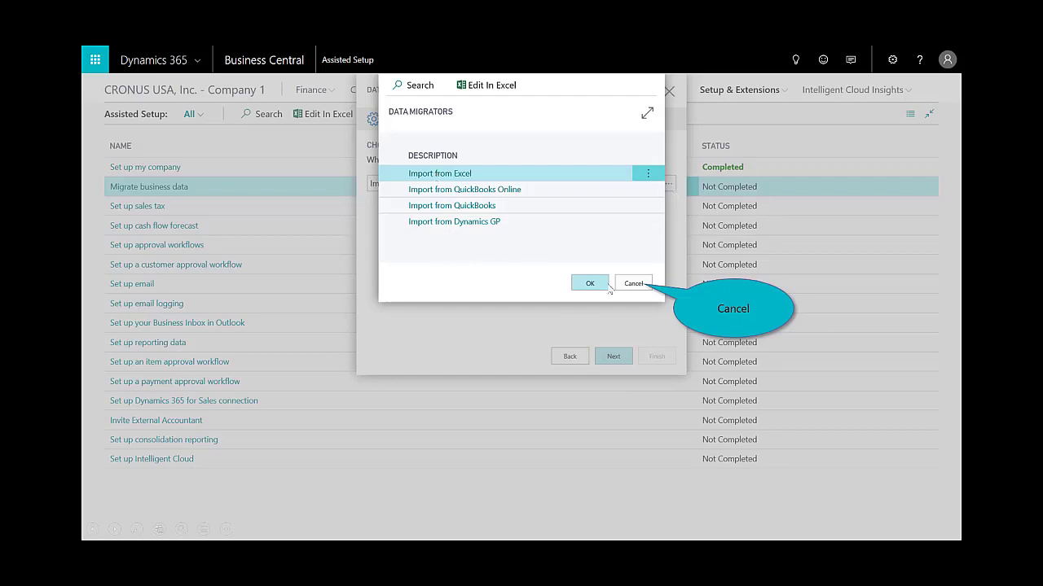
pyautogui.click(635, 283)
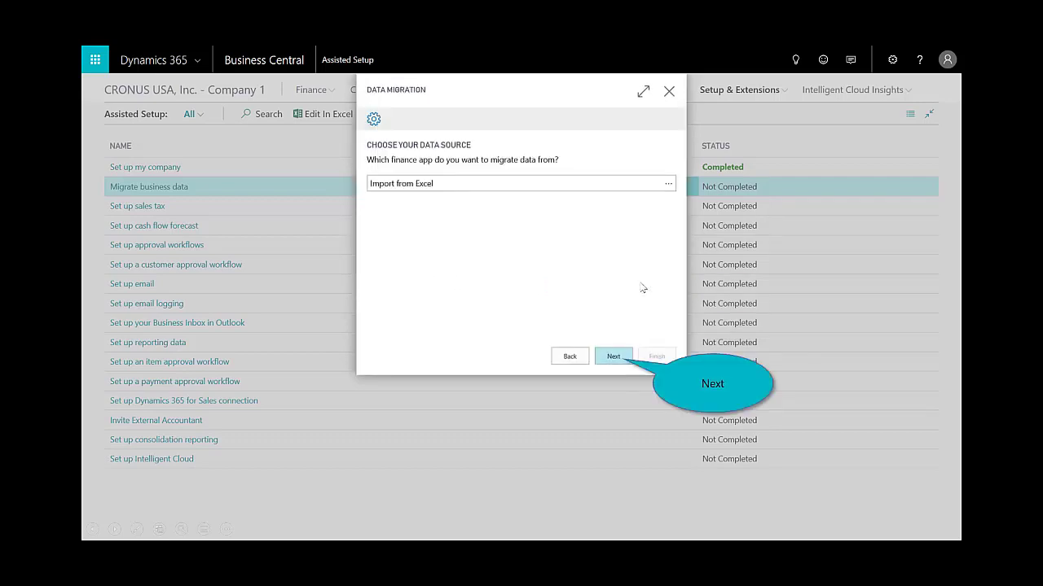
pyautogui.click(613, 359)
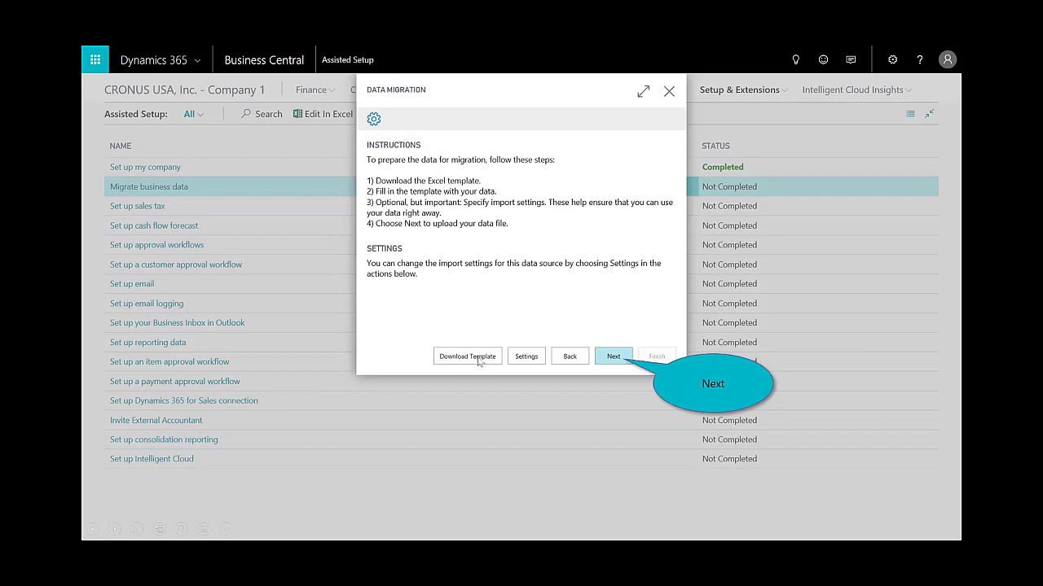
# Upload the Excel file and migrate its 10 customers, 3 vendors and 9 items, then finish the guide
pyautogui.click(612, 359)
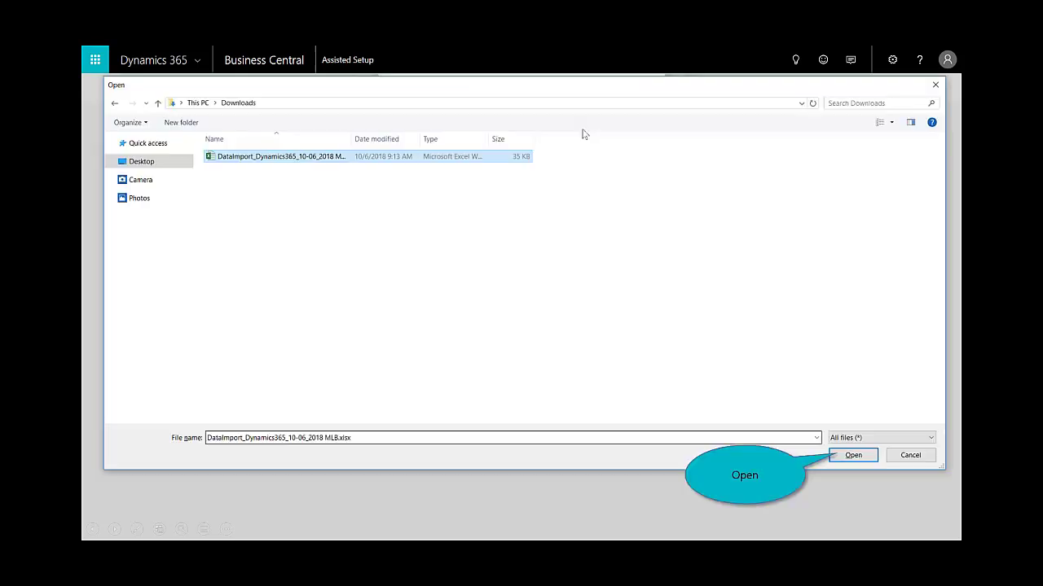
pyautogui.click(585, 131)
pyautogui.click(851, 455)
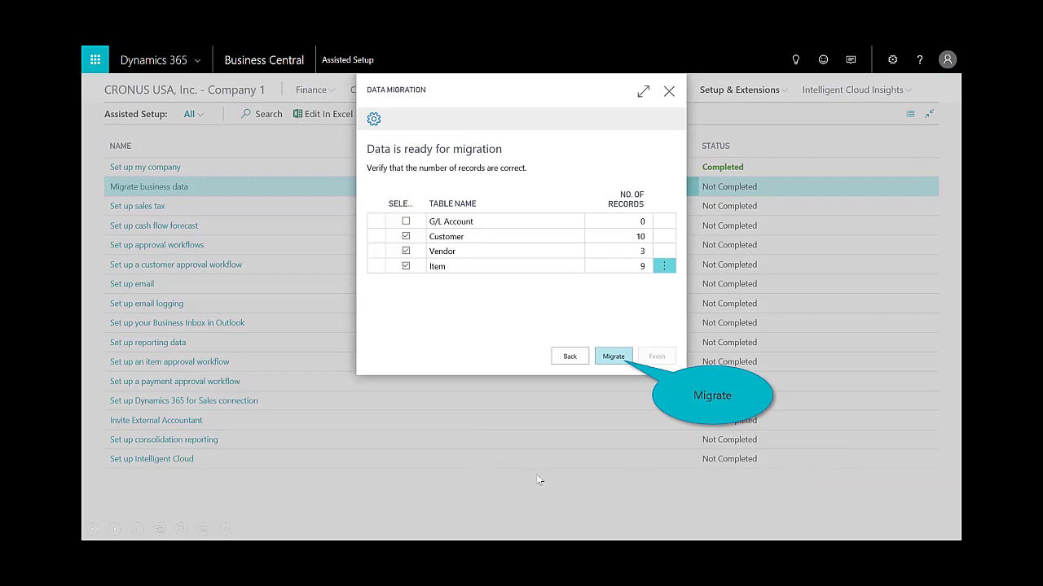
pyautogui.click(613, 358)
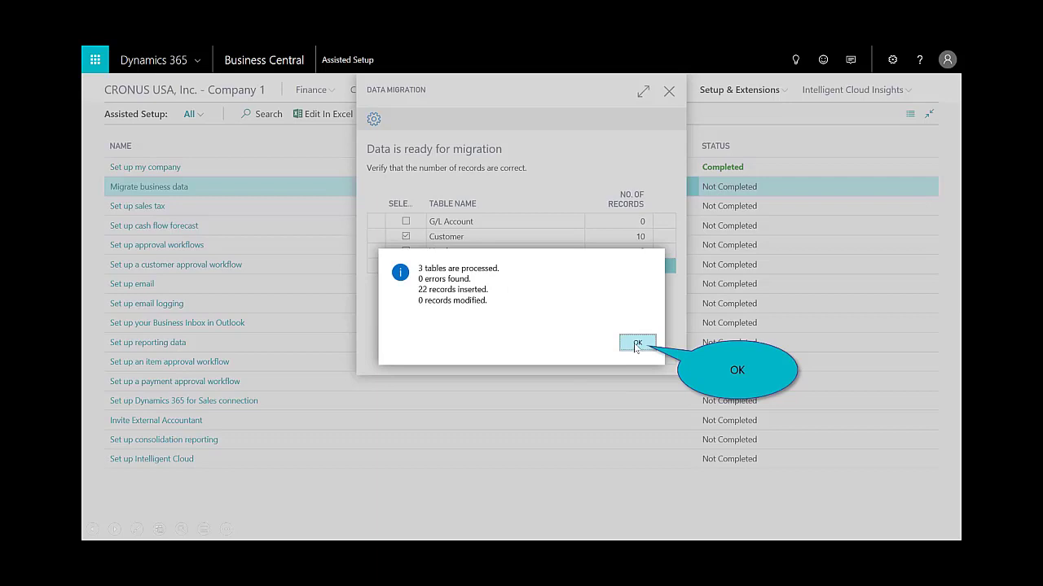
pyautogui.click(636, 345)
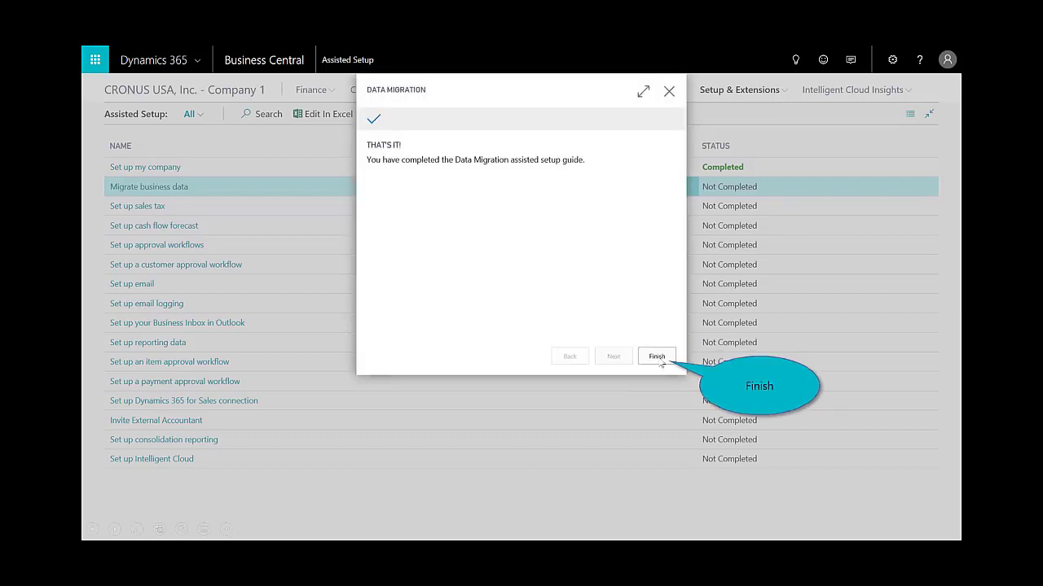
pyautogui.click(658, 357)
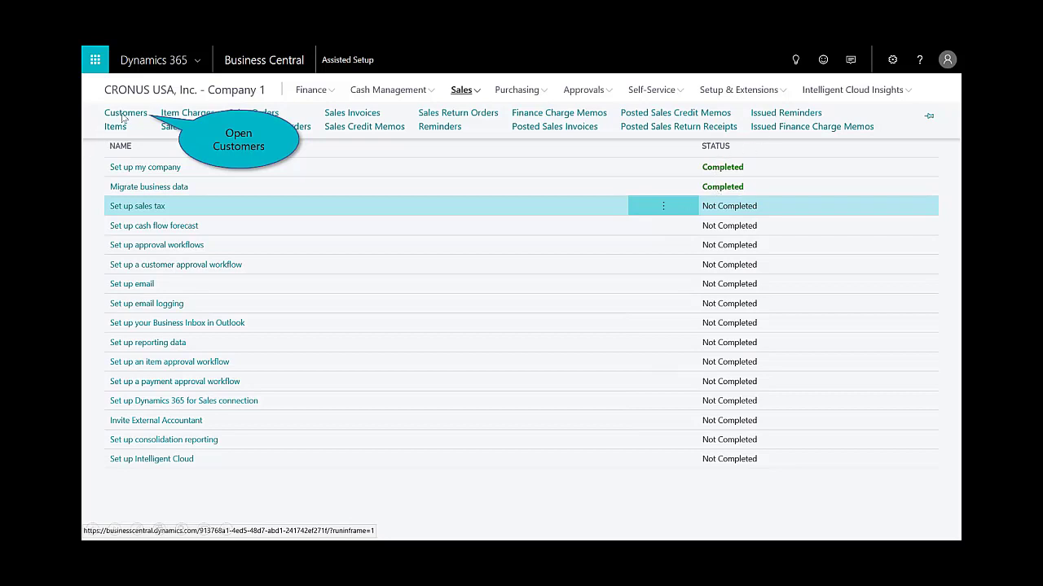
# View the imported Customers list, then open the Items list showing BB0001 through BB0009
pyautogui.click(125, 114)
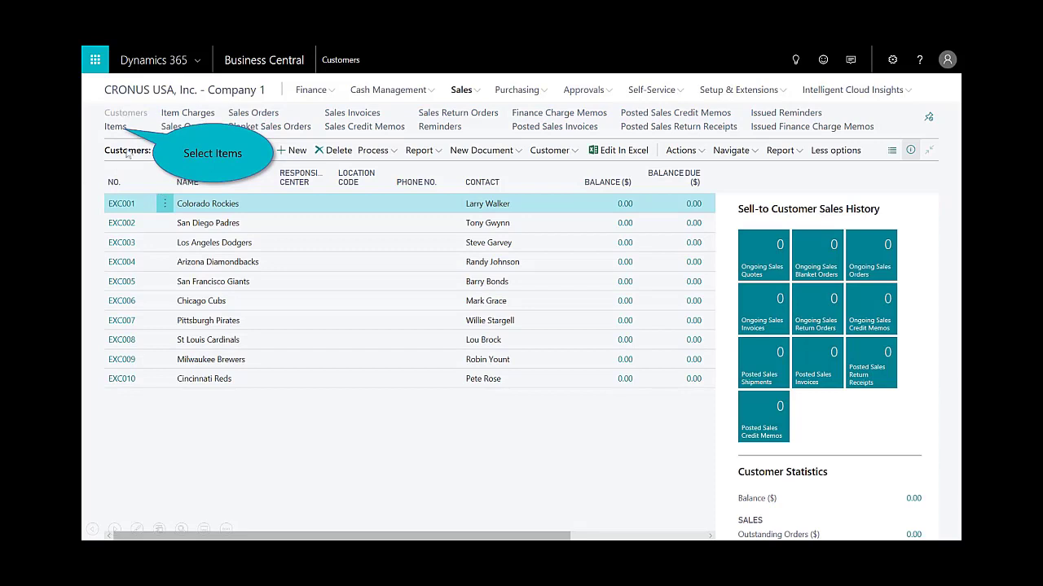
pyautogui.click(115, 127)
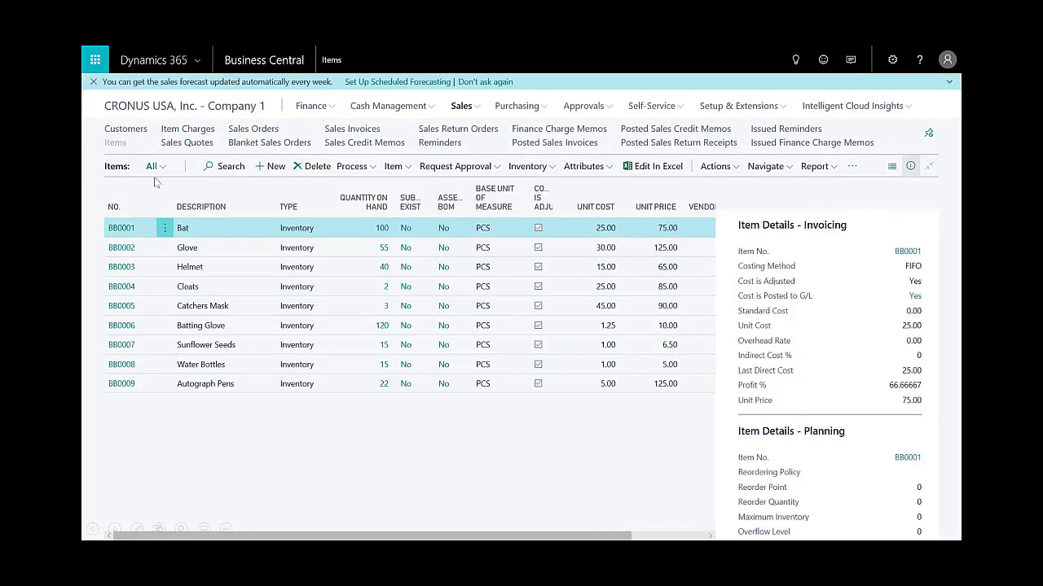